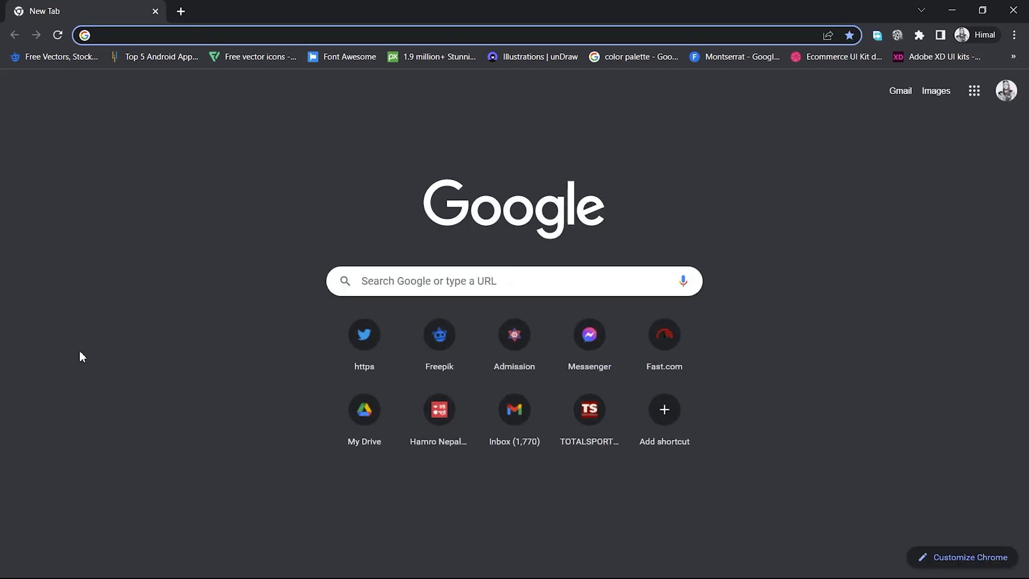
Step: Load the router admin address 192.168.1.1 in Chrome, correcting a mistyped entry
{"action": "type", "text": "192"}
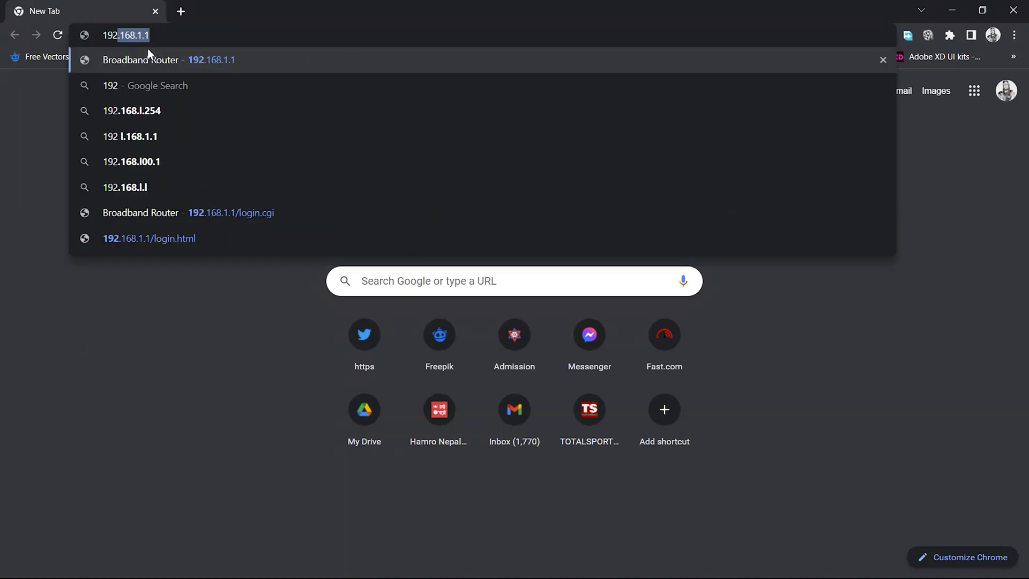
{"action": "type", "text": "18"}
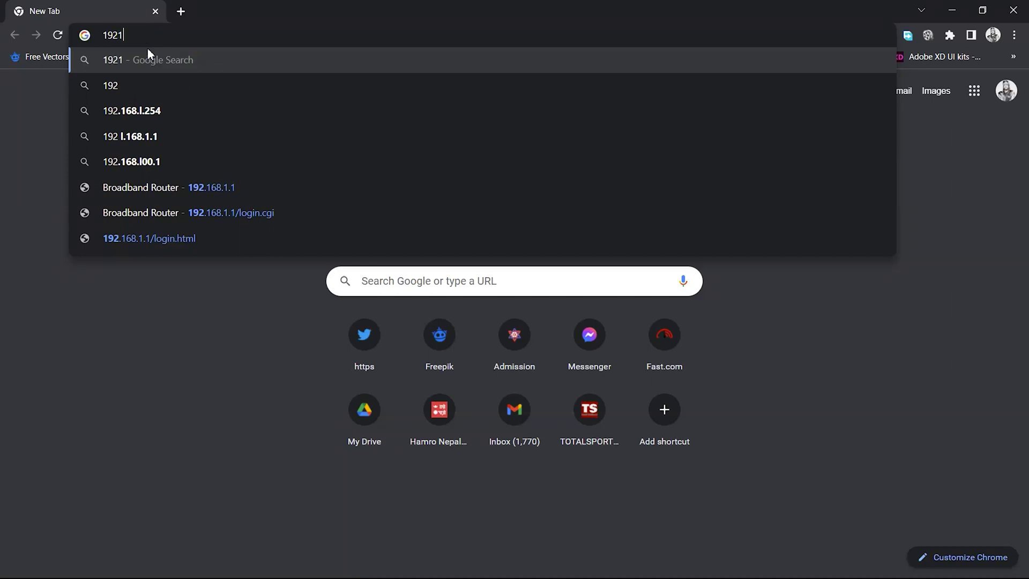
{"action": "key", "text": "BackSpace"}
{"action": "key", "text": "BackSpace"}
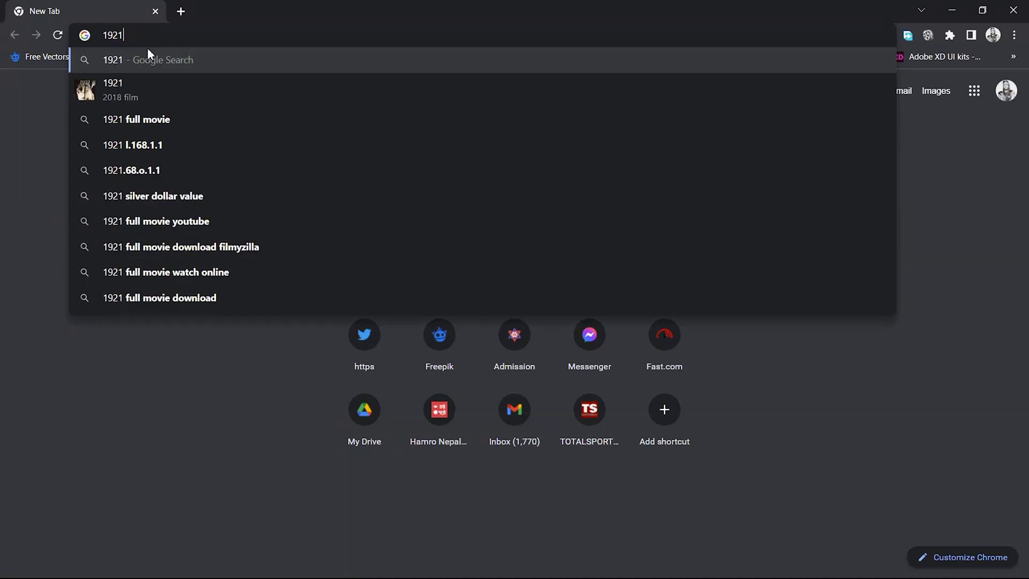
{"action": "type", "text": ".168"}
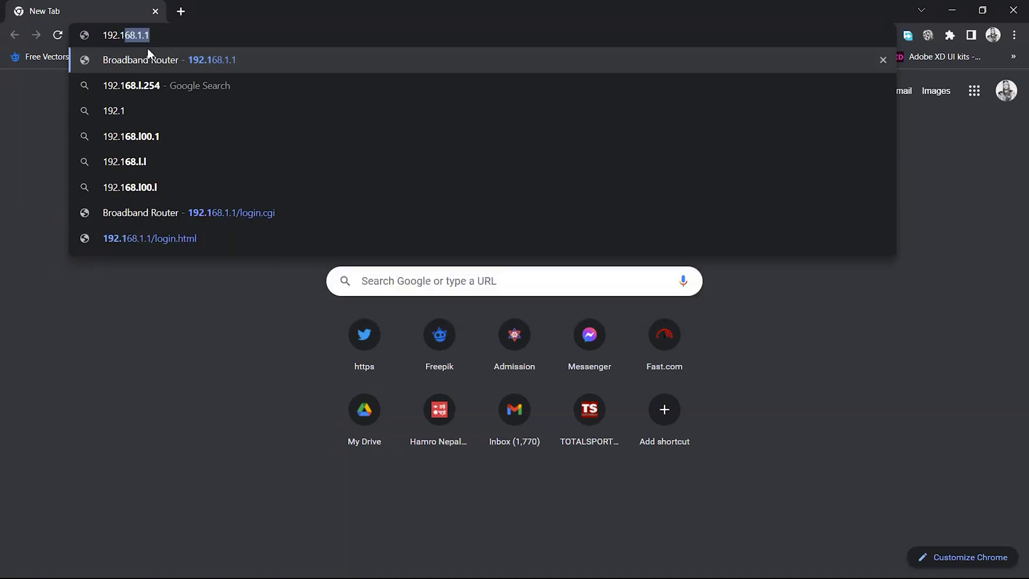
{"action": "type", "text": ".1."}
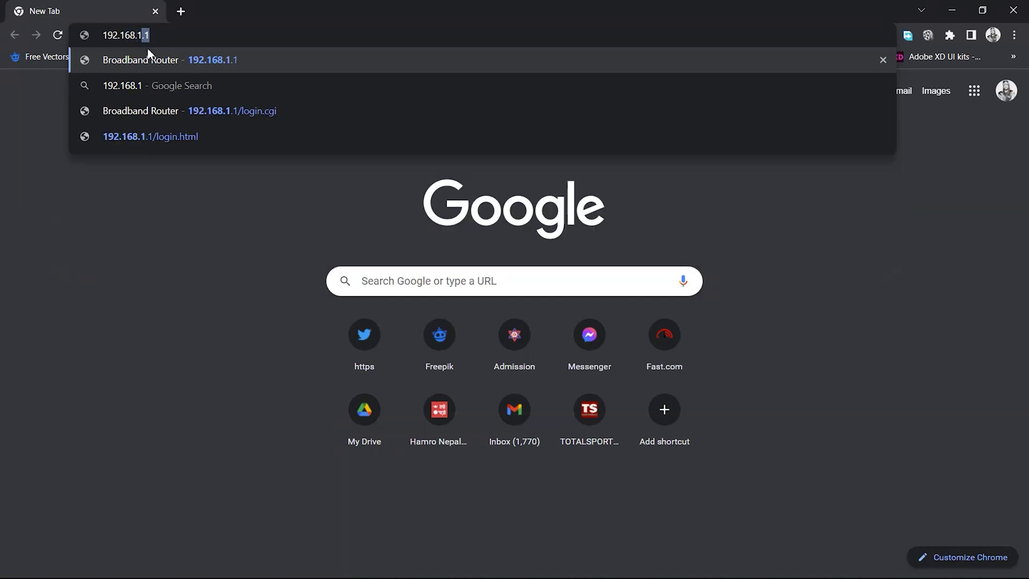
{"action": "type", "text": "1"}
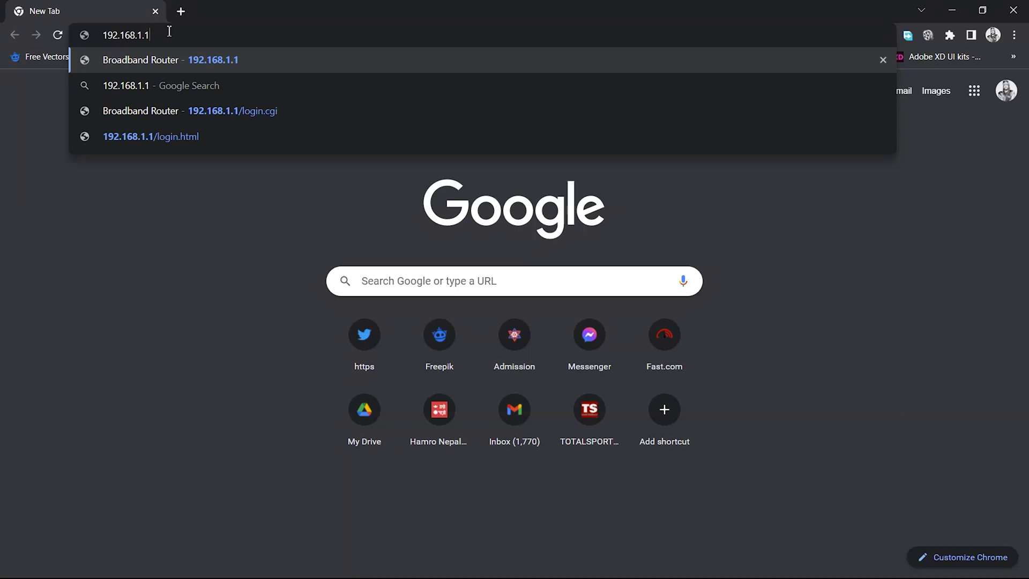
{"action": "key", "text": "Return"}
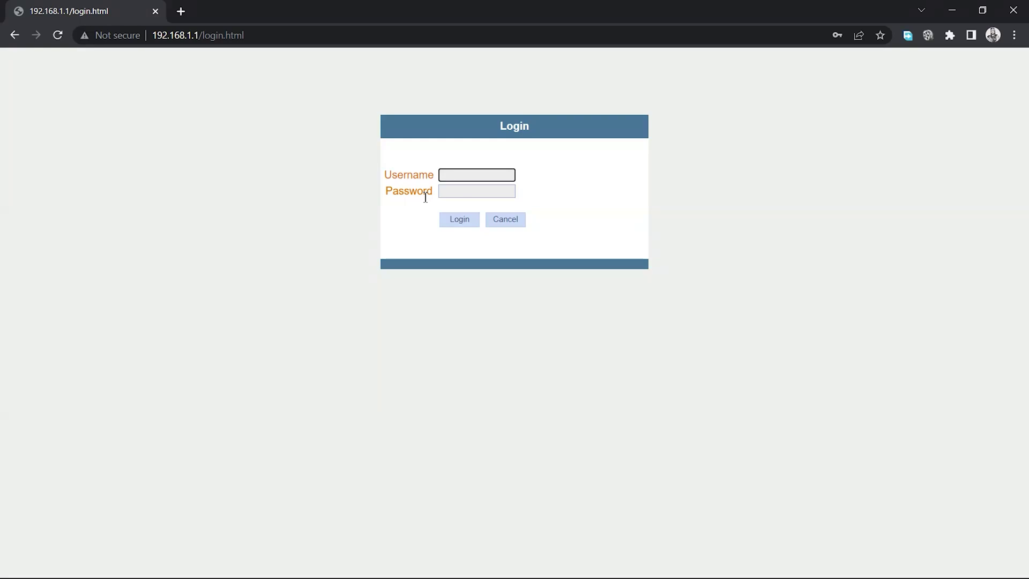
Step: Log in with the router's username and password and dismiss Chrome's password breach warning
{"action": "type", "text": "user"}
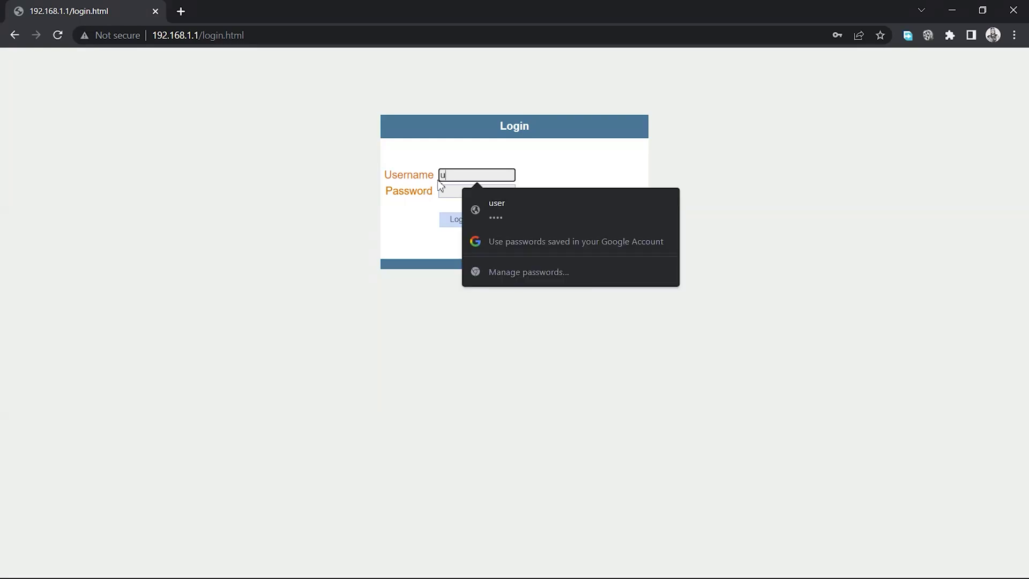
{"action": "left_click", "coordinate": [453, 192]}
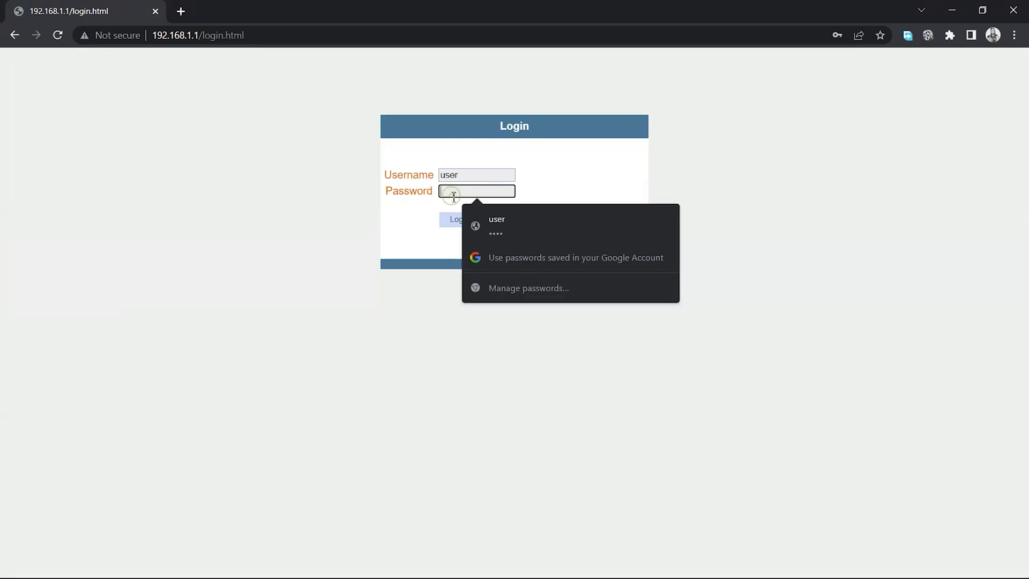
{"action": "type", "text": "user"}
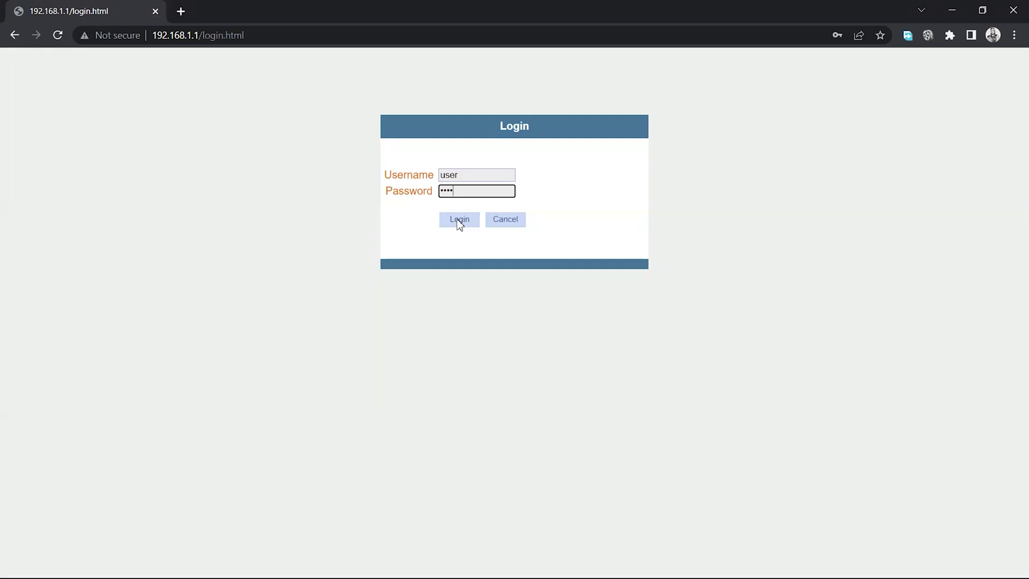
{"action": "left_click", "coordinate": [457, 220]}
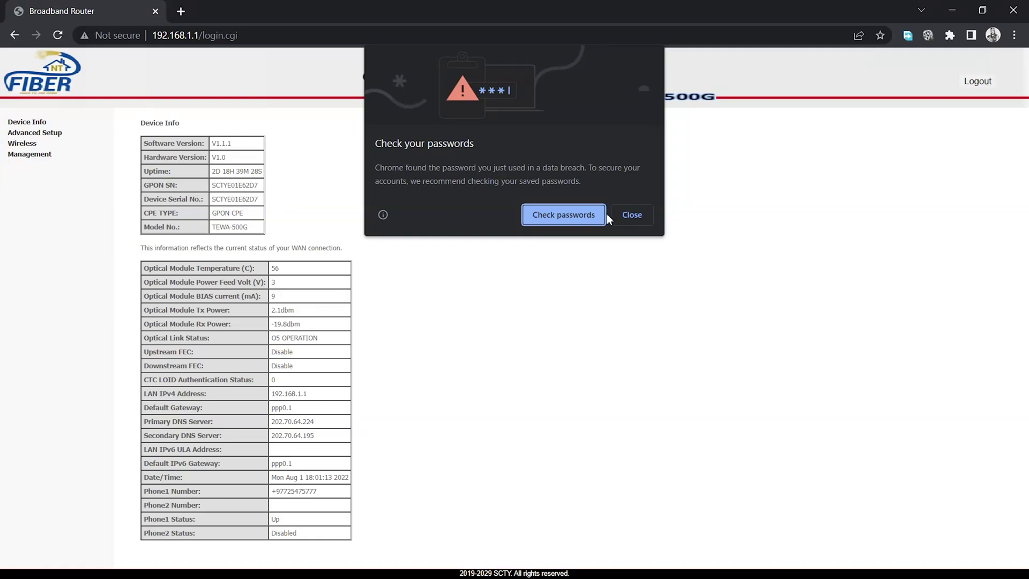
{"action": "left_click", "coordinate": [624, 215]}
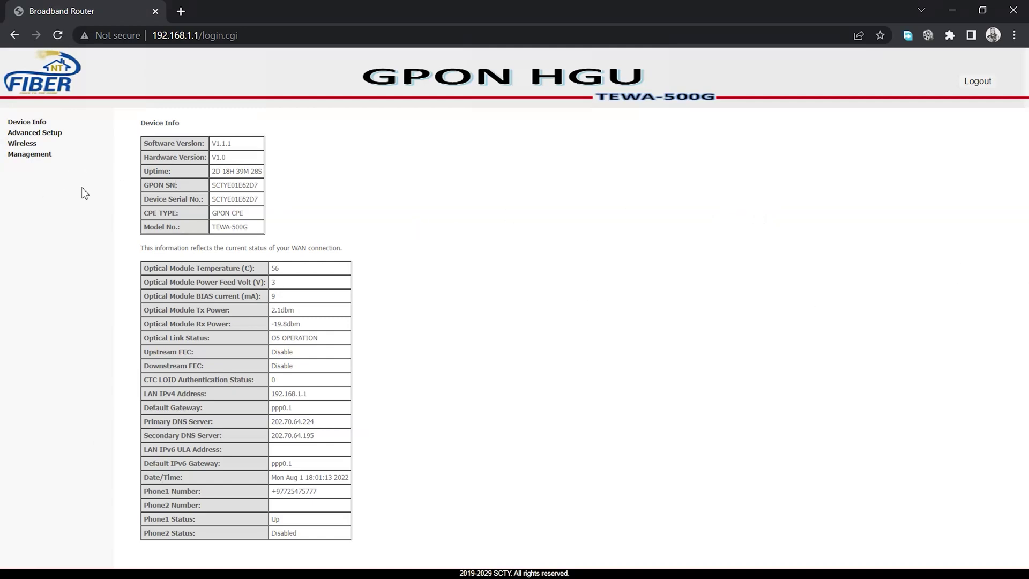
Step: Expand Advanced Setup in the left menu to show the Route table
{"action": "left_click", "coordinate": [49, 132]}
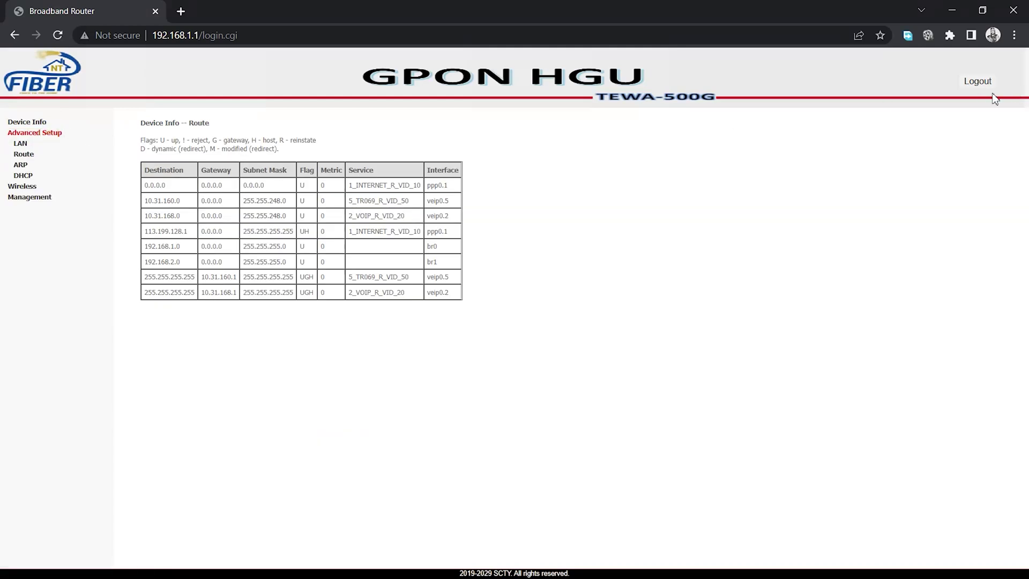
Step: Show the DHCP Leases table with connected devices' hostnames, MAC and IP addresses
{"action": "left_click", "coordinate": [24, 176]}
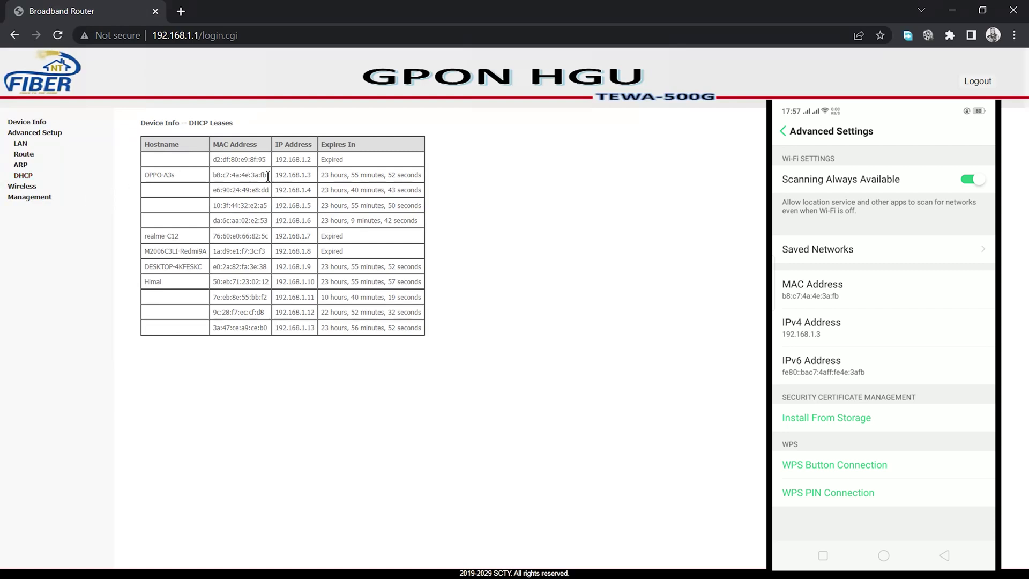
Step: Copy the OPPO-A3s MAC address from the leases table, then go to Wireless Basic settings
{"action": "left_click_drag", "start_coordinate": [263, 176], "coordinate": [213, 177]}
{"action": "right_click", "coordinate": [227, 176]}
{"action": "left_click", "coordinate": [247, 184]}
{"action": "left_click_drag", "start_coordinate": [268, 176], "coordinate": [213, 176]}
{"action": "right_click", "coordinate": [211, 176]}
{"action": "left_click", "coordinate": [246, 185]}
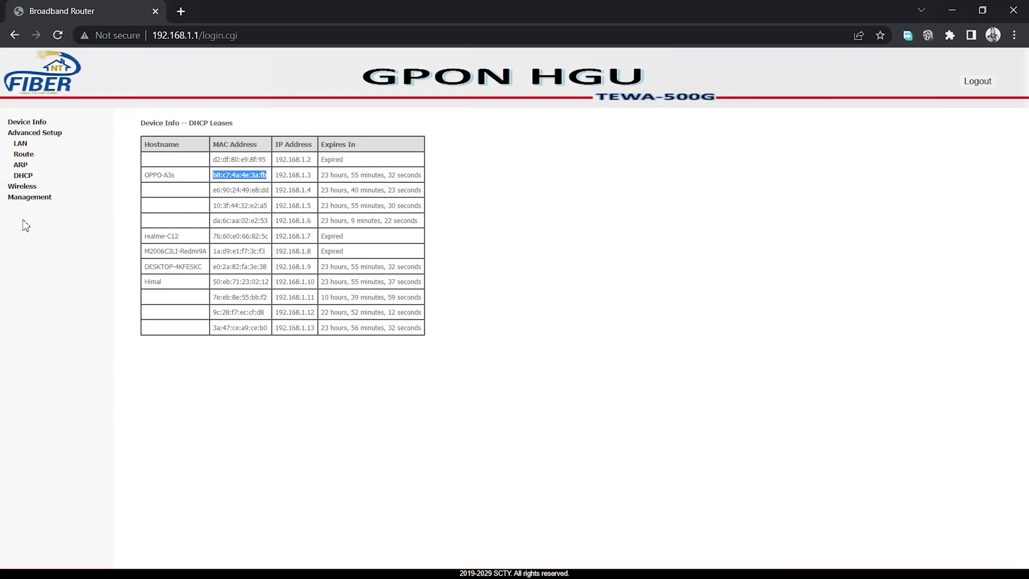
{"action": "left_click", "coordinate": [22, 187]}
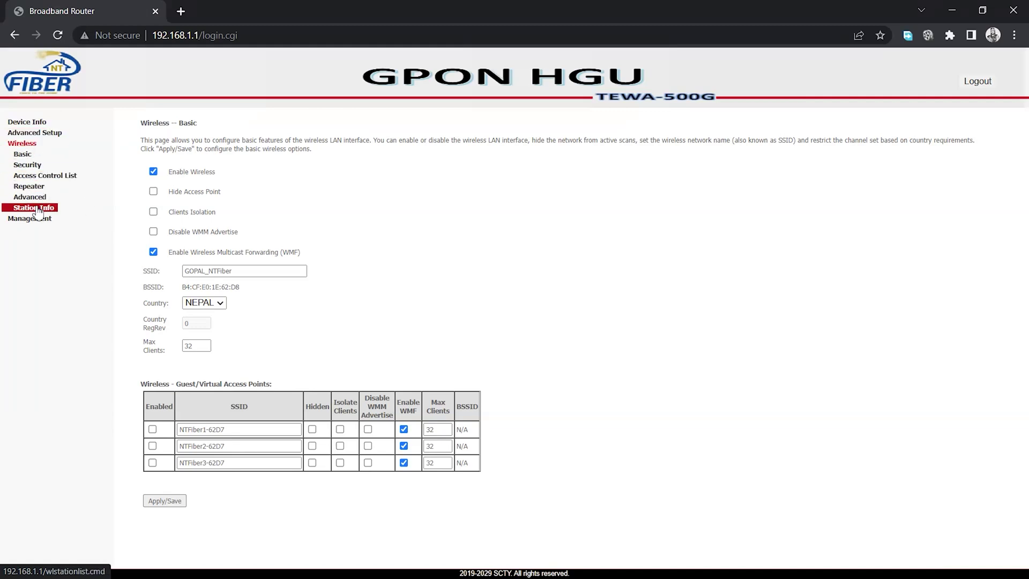
Step: Open the Wireless MAC Filter page for GOPAL_NTFiber with restrict mode set to Deny
{"action": "left_click", "coordinate": [65, 177]}
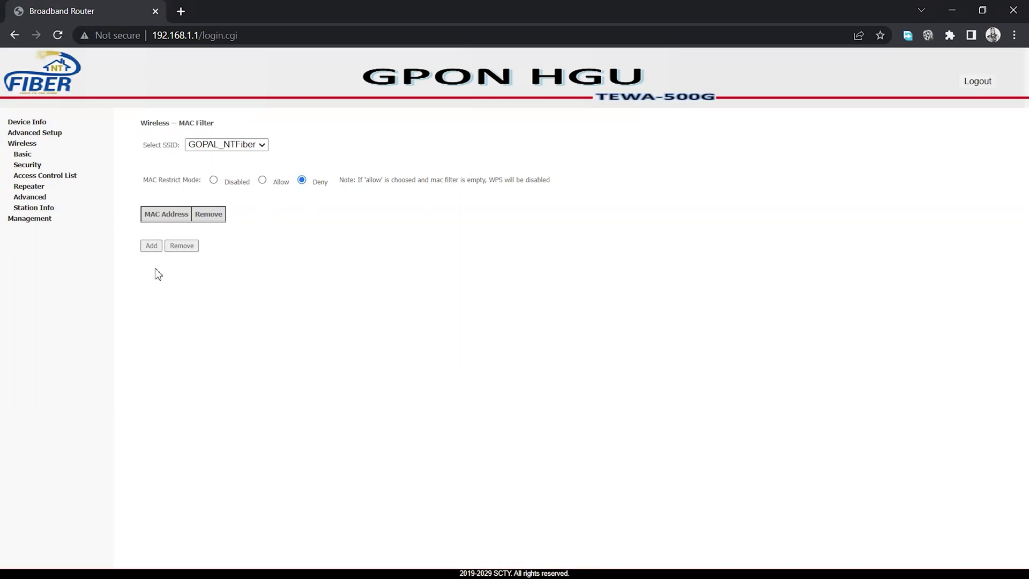
{"action": "left_click", "coordinate": [152, 247]}
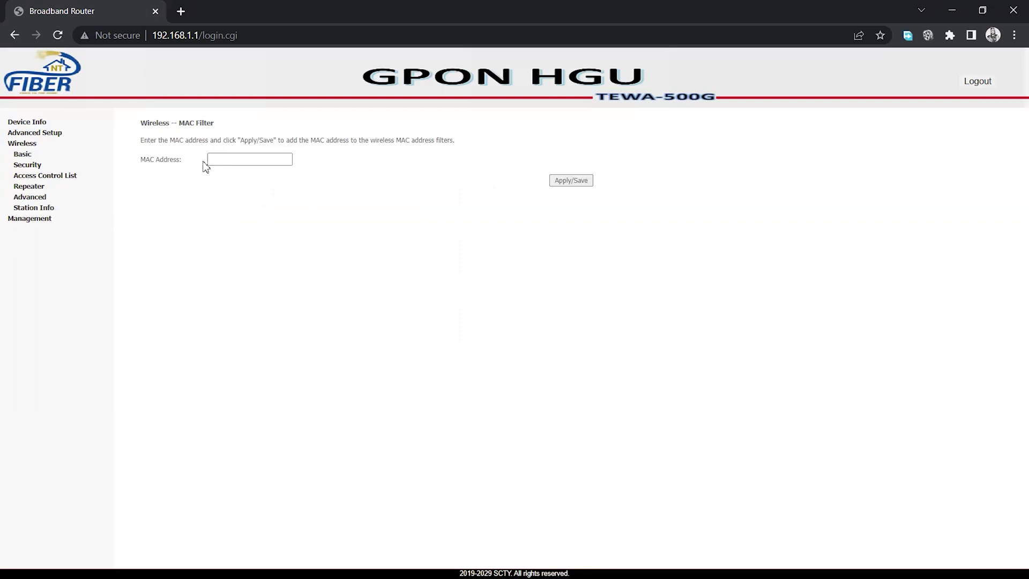
{"action": "right_click", "coordinate": [224, 162]}
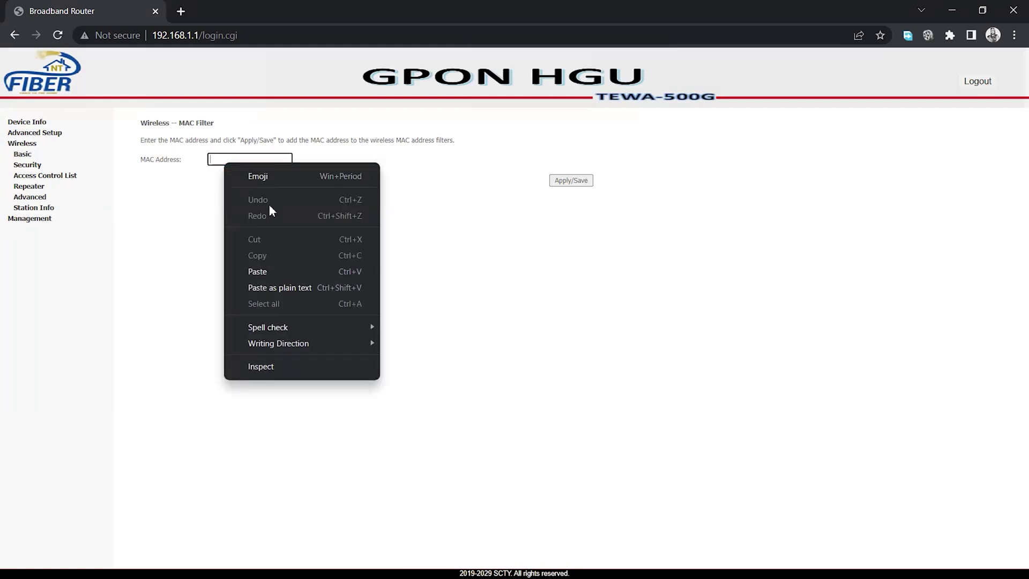
{"action": "left_click", "coordinate": [259, 272]}
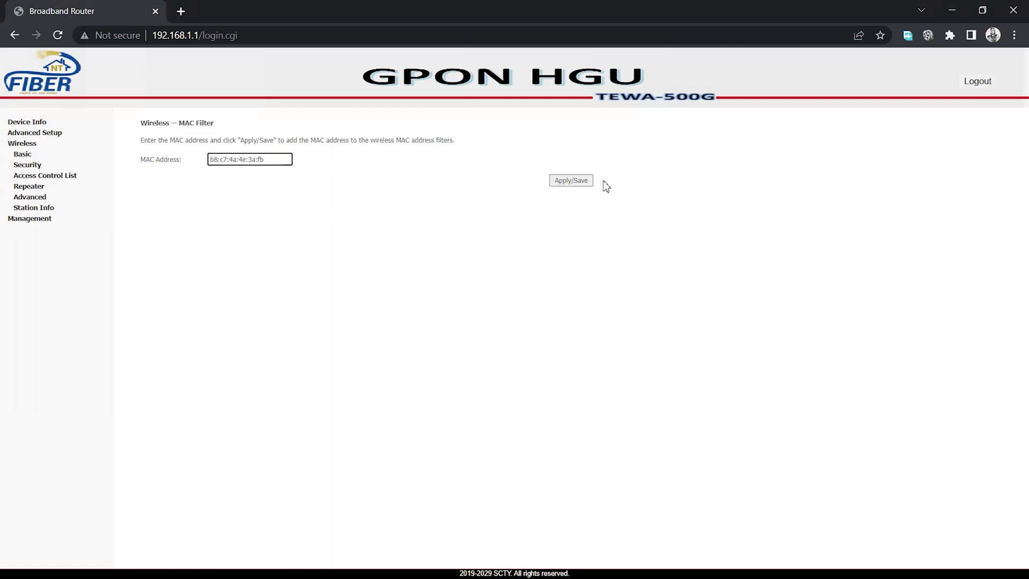
{"action": "left_click", "coordinate": [575, 184]}
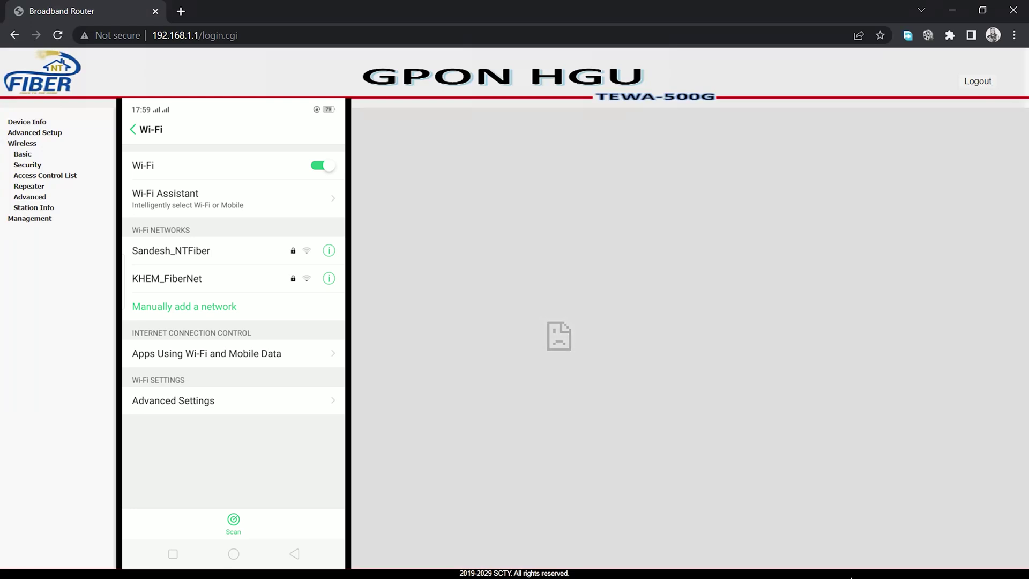
Step: Connect the computer to the GOPAL_NTFiber Wi-Fi network from Windows quick settings
{"action": "key", "text": "super"}
{"action": "left_click", "coordinate": [935, 563]}
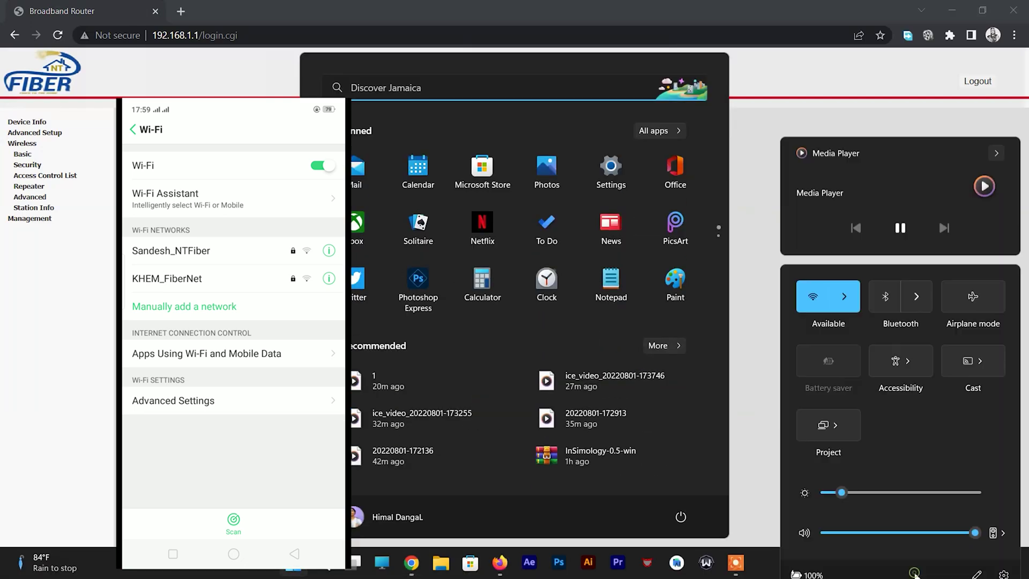
{"action": "left_click", "coordinate": [857, 289]}
{"action": "left_click", "coordinate": [847, 300]}
{"action": "left_click", "coordinate": [944, 353]}
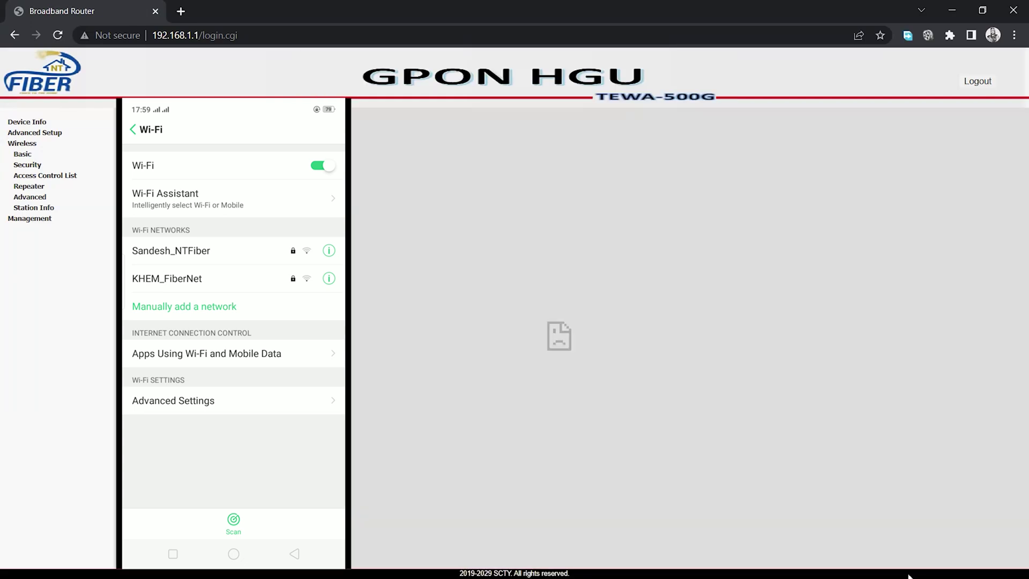
Step: Confirm the Wi-Fi connection and check the phone's GOPAL_NTFiber details
{"action": "key", "text": "super"}
{"action": "left_click", "coordinate": [935, 563]}
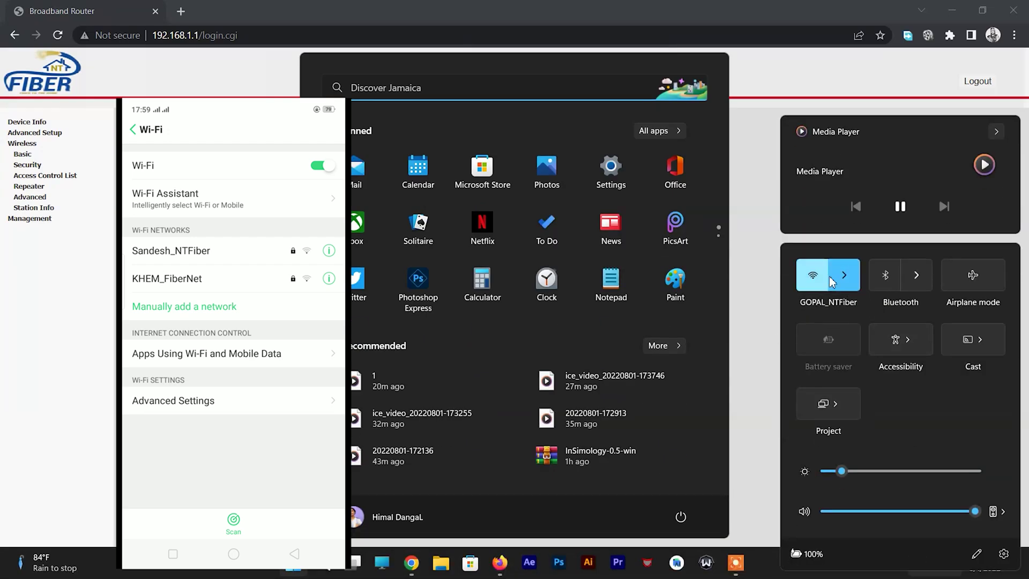
{"action": "key", "text": "Escape"}
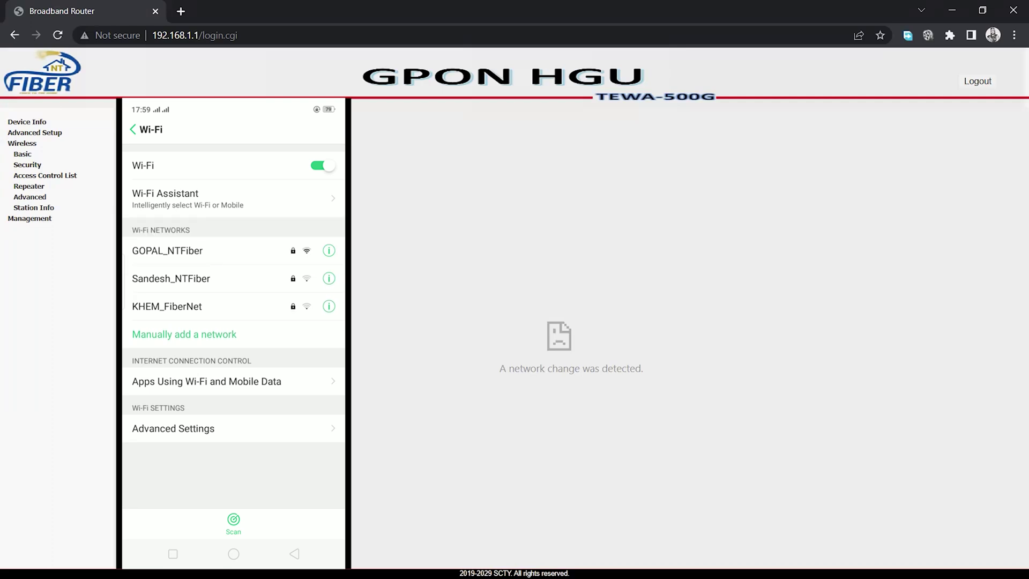
{"action": "left_click", "coordinate": [204, 250]}
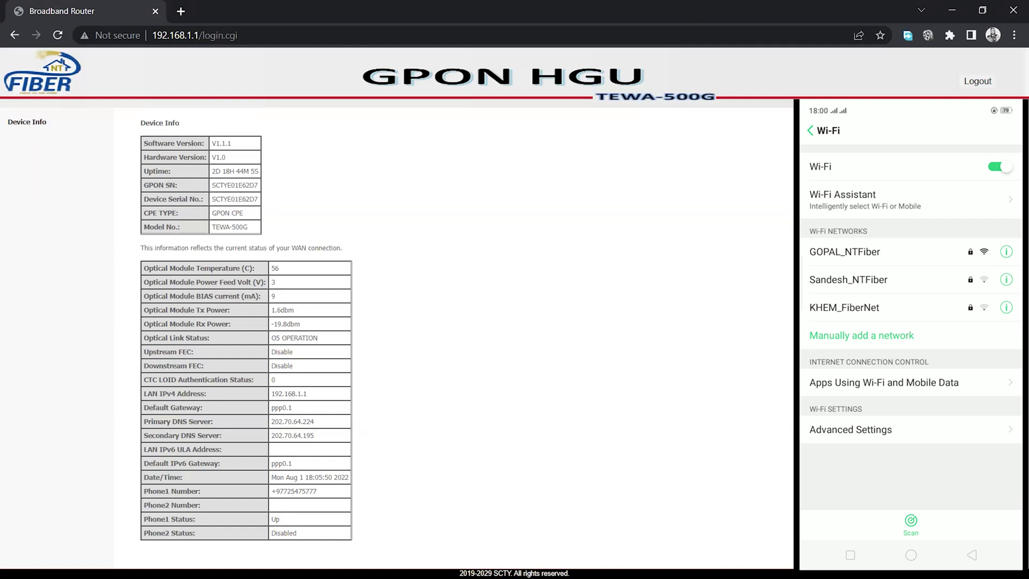
Step: Log out and sign back in with the router's username and password
{"action": "left_click", "coordinate": [979, 81]}
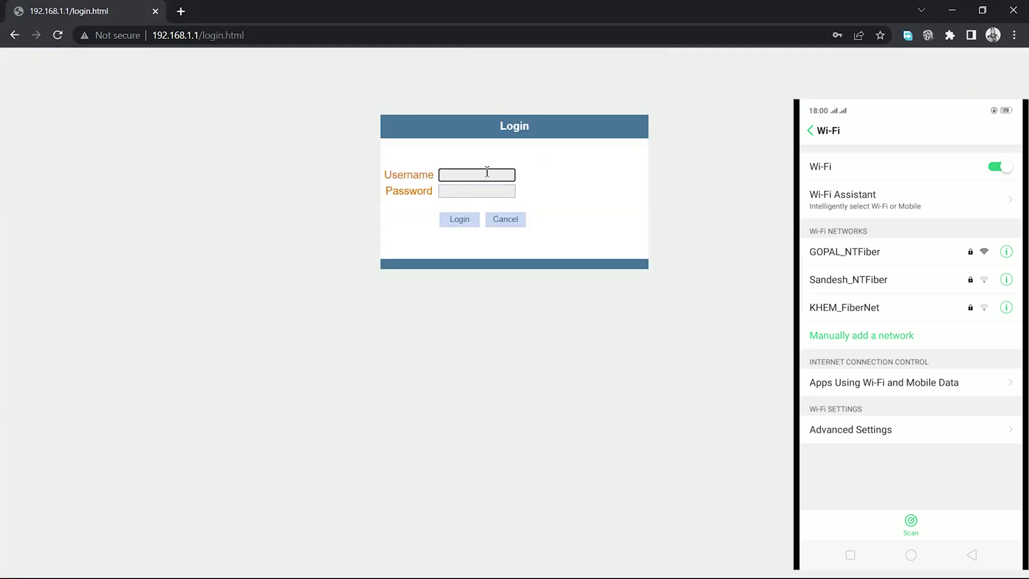
{"action": "type", "text": "user"}
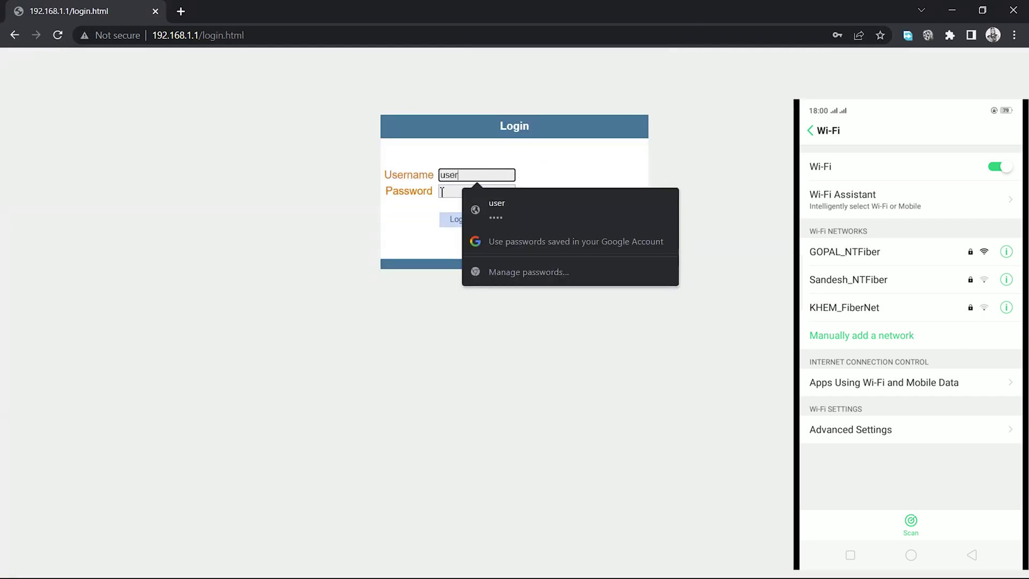
{"action": "left_click", "coordinate": [448, 192]}
{"action": "type", "text": "user"}
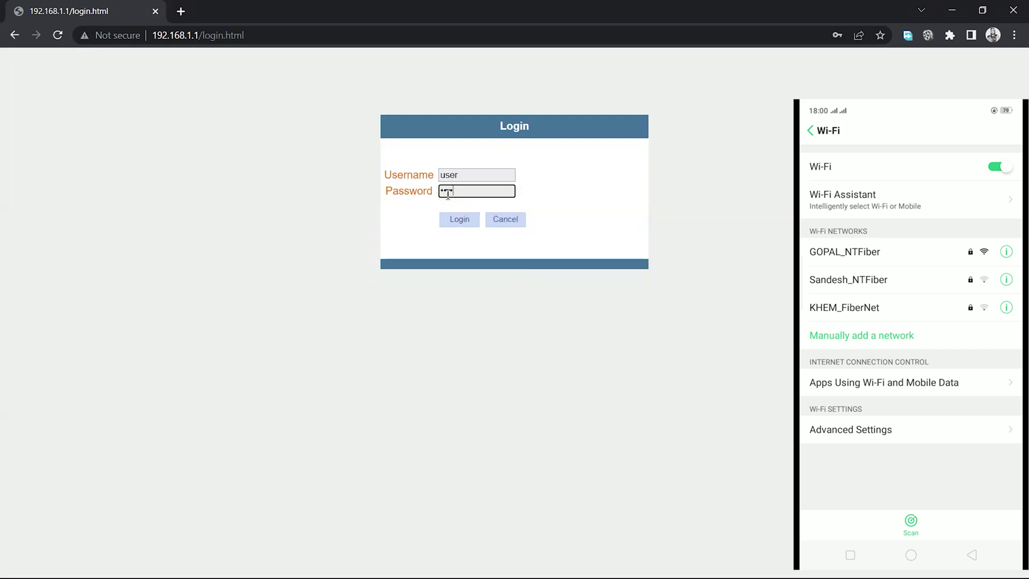
{"action": "left_click", "coordinate": [461, 222]}
{"action": "left_click", "coordinate": [21, 144]}
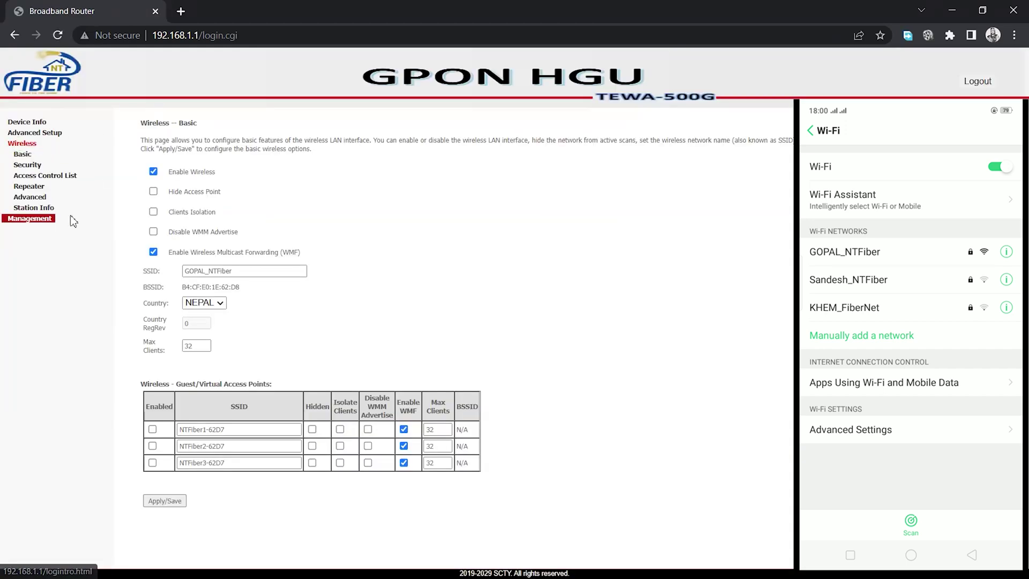
{"action": "left_click", "coordinate": [45, 175]}
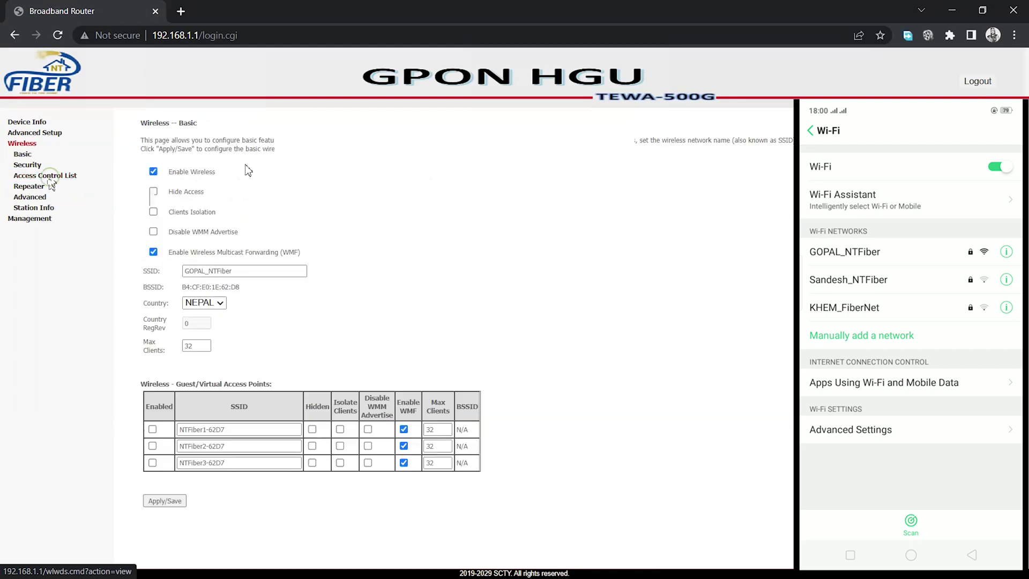
{"action": "left_click", "coordinate": [221, 231]}
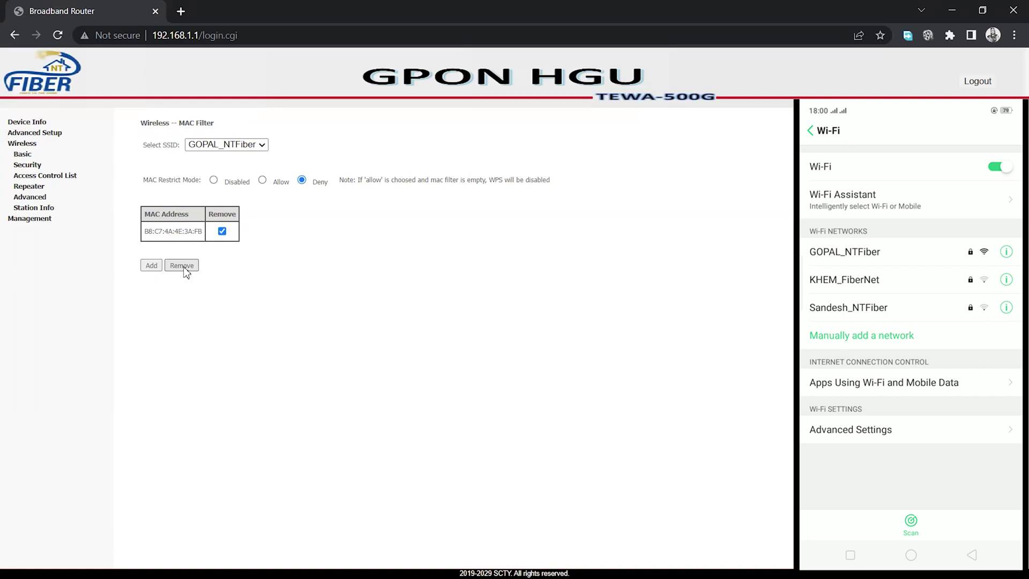
{"action": "left_click", "coordinate": [183, 269]}
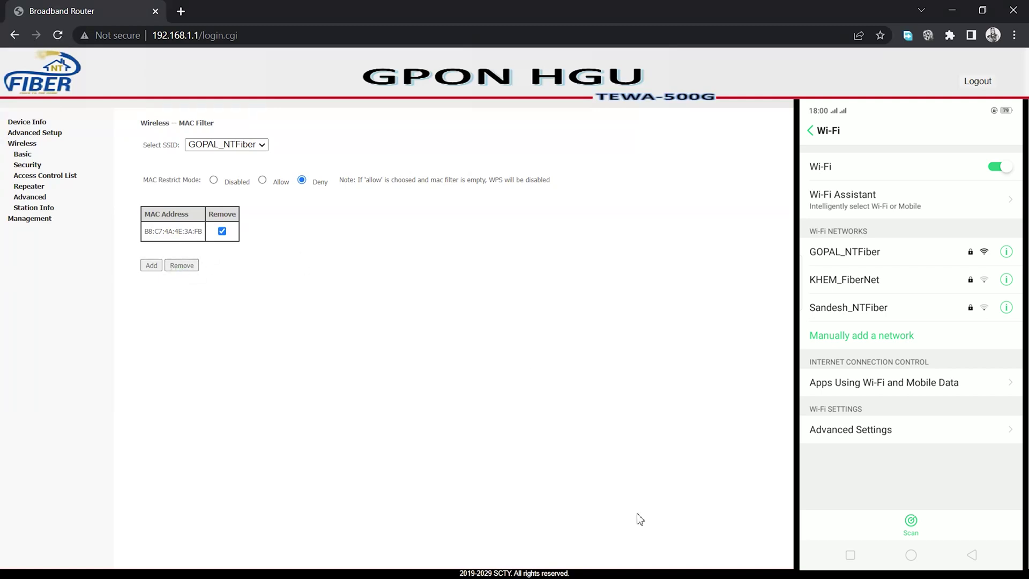